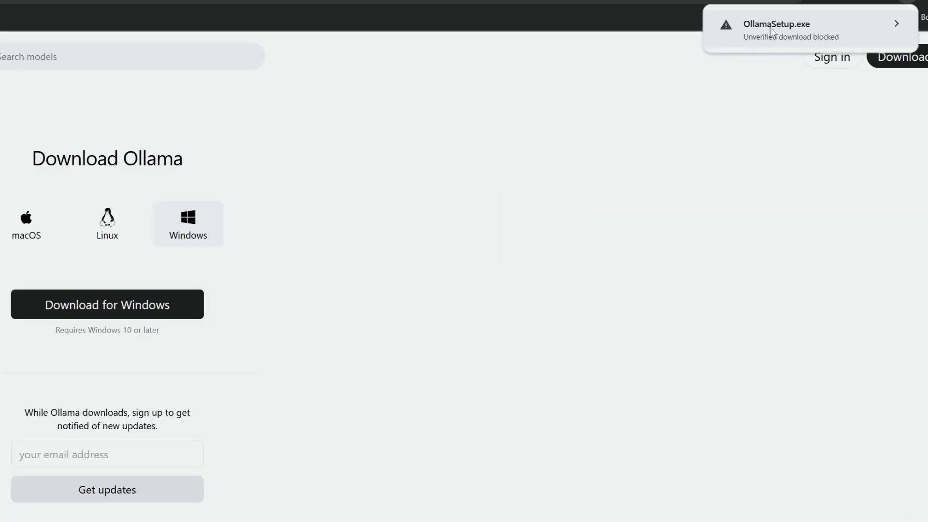
Keep the unverified OllamaSetup.exe download and install Ollama from its setup wizard
left_click(770, 27)
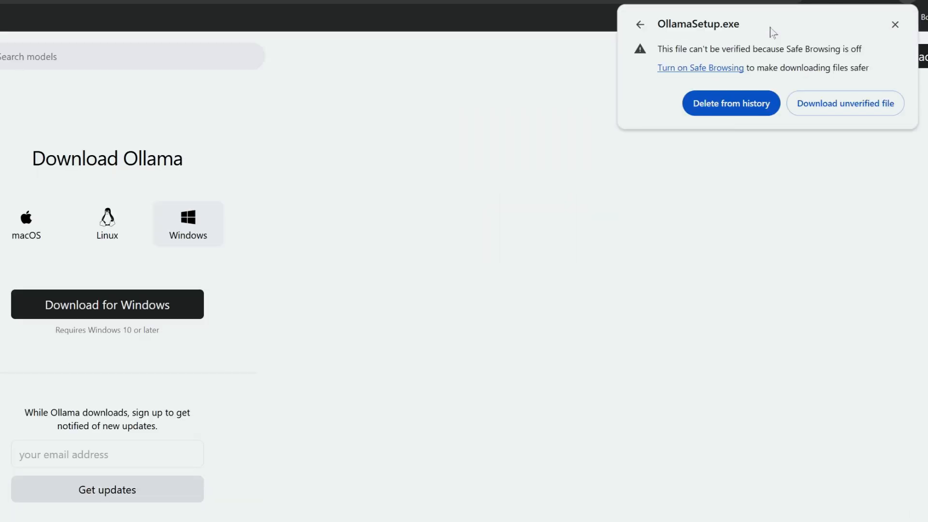
left_click(838, 109)
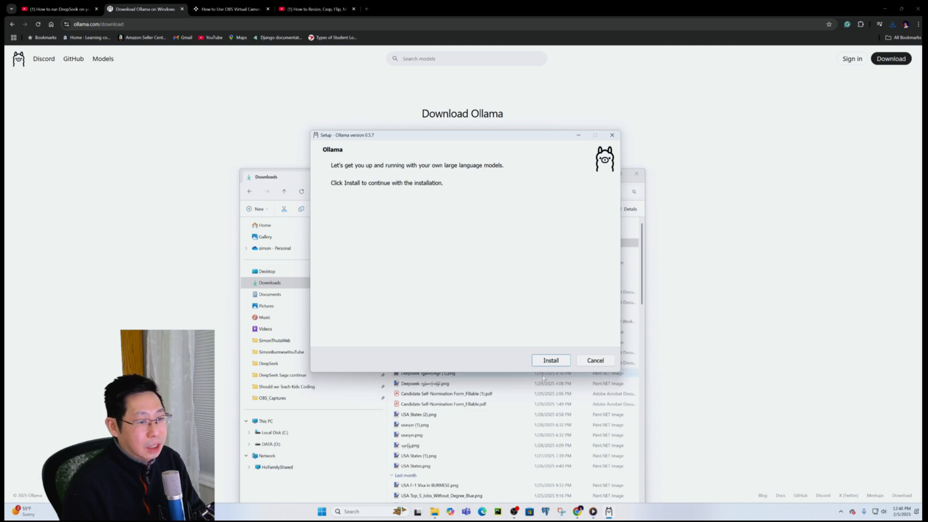
left_click(550, 361)
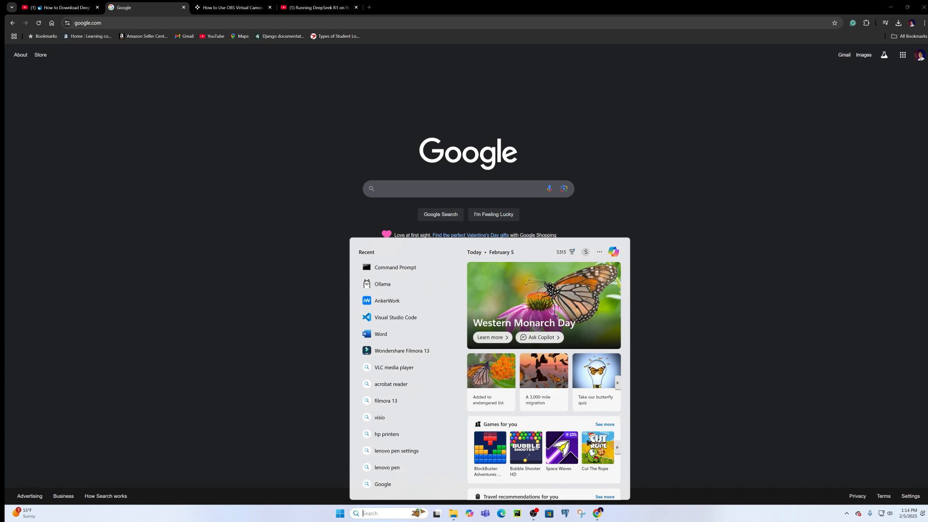
Open Command Prompt and check the installed Ollama version with "ollama --version"
type("cmd")
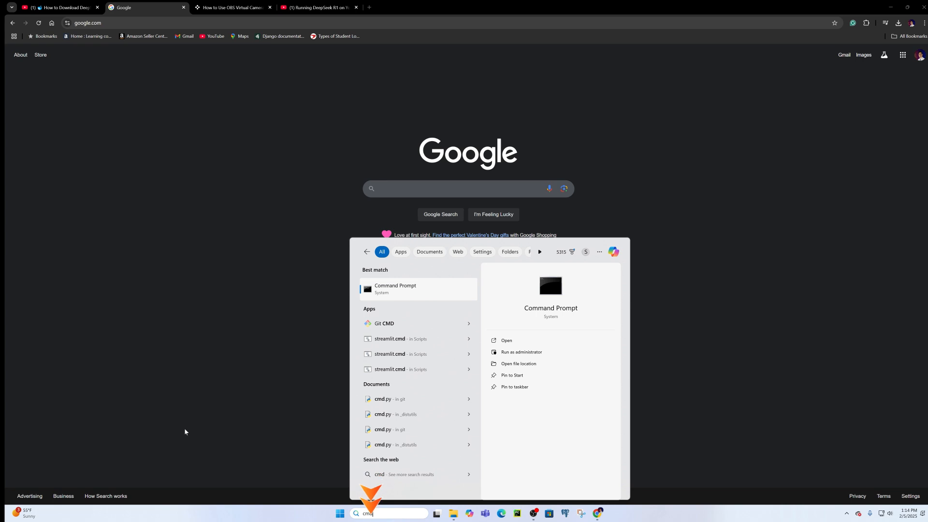
left_click(373, 290)
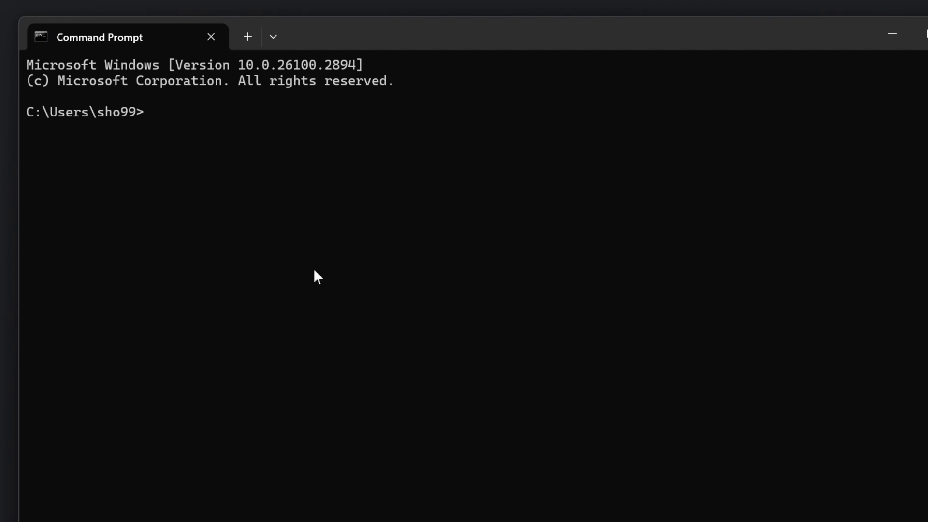
type("ollama --version")
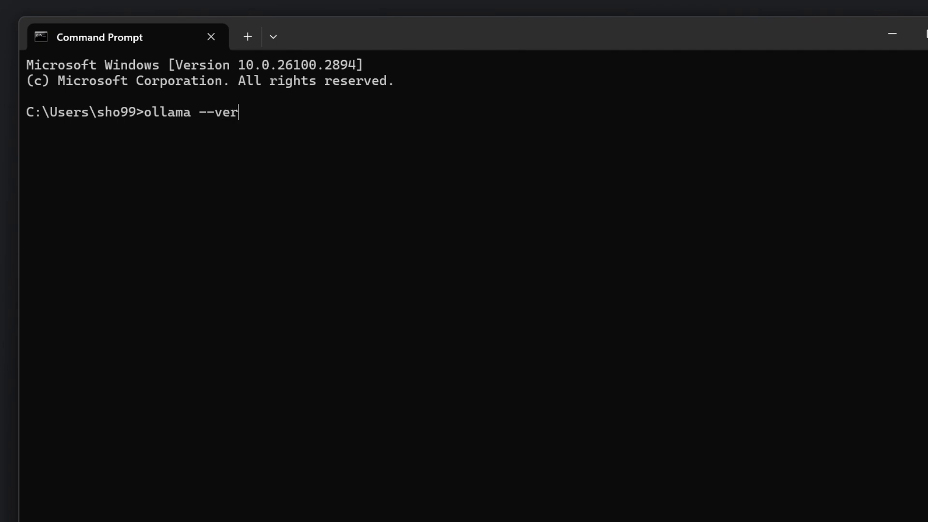
key("Return")
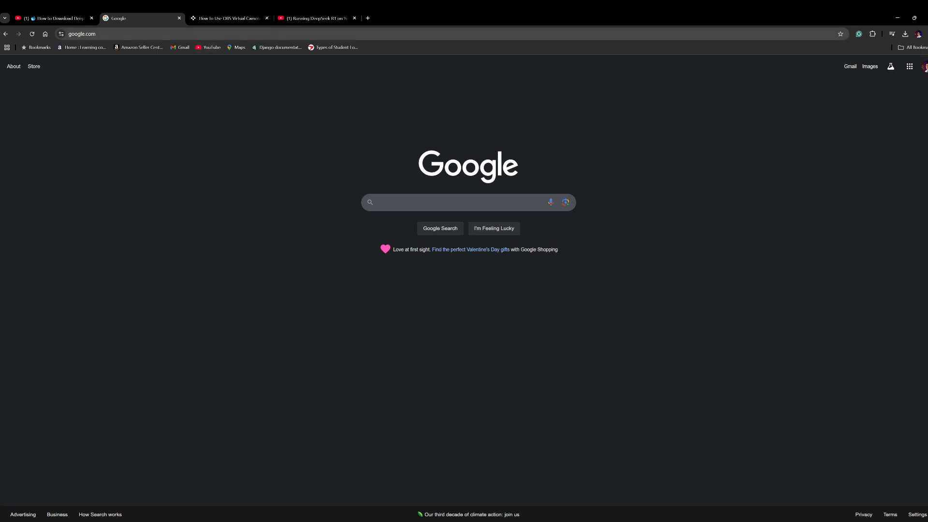
Switch to the browser, search the web for "ollama" and open Ollama's Explore models page
key("ctrl+l")
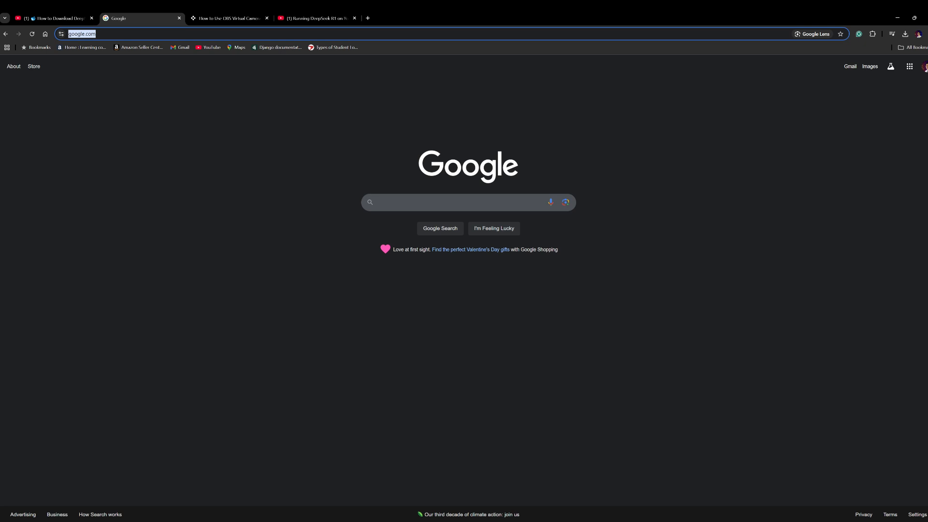
type("ollama")
key("Return")
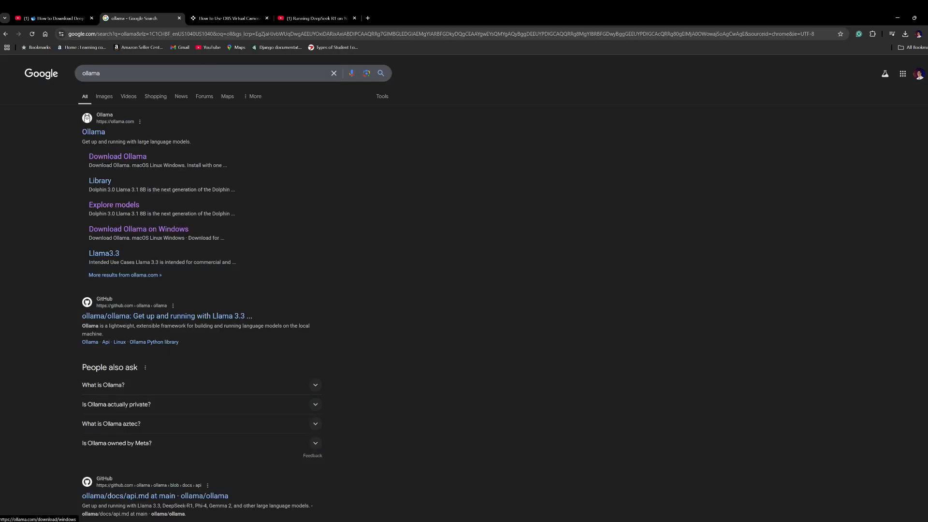
left_click(117, 207)
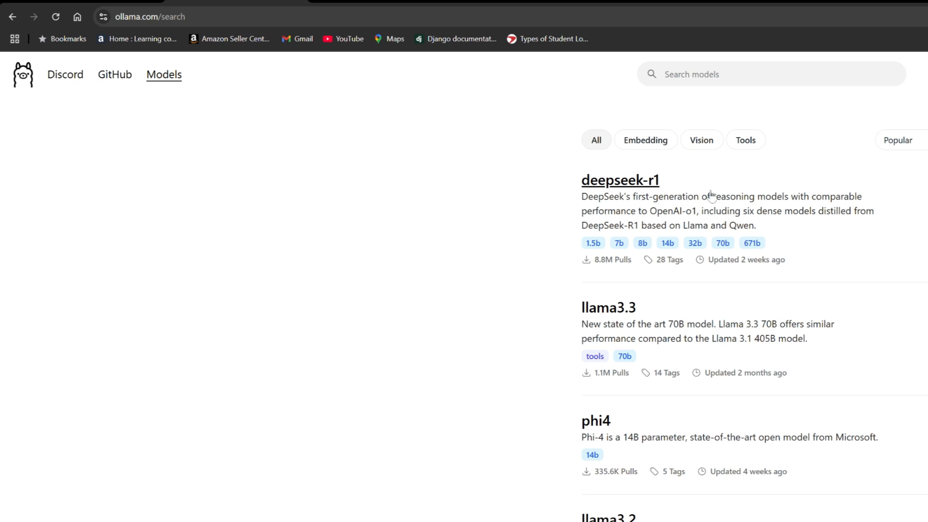
Open the deepseek-r1 model page and select its 7b variant
left_click(620, 180)
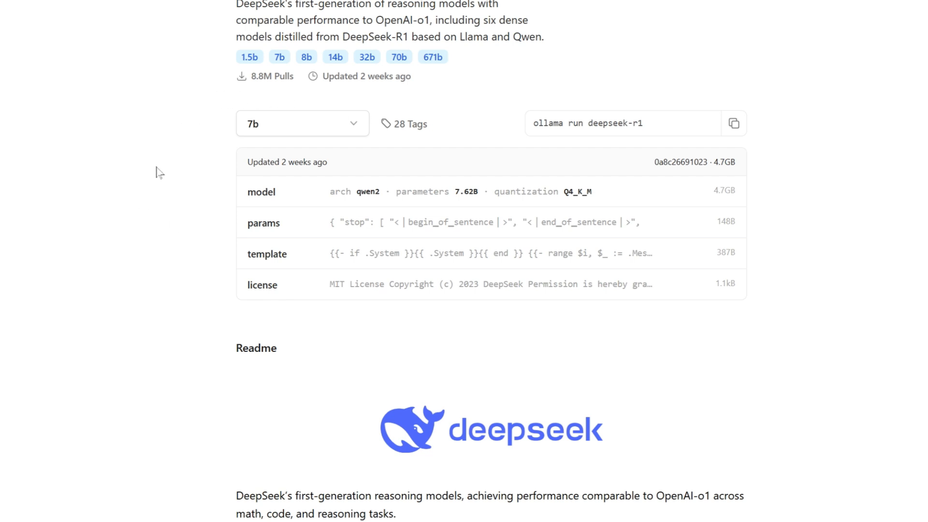
left_click(358, 130)
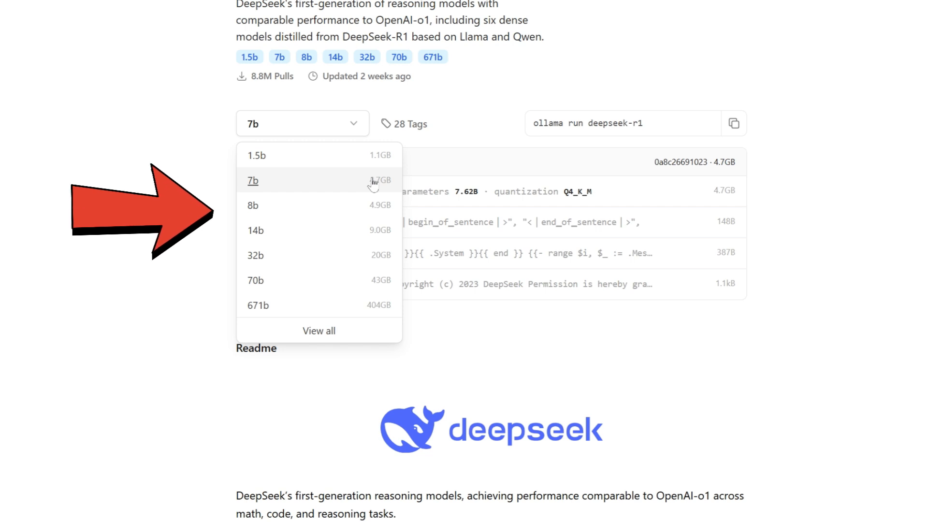
left_click(253, 182)
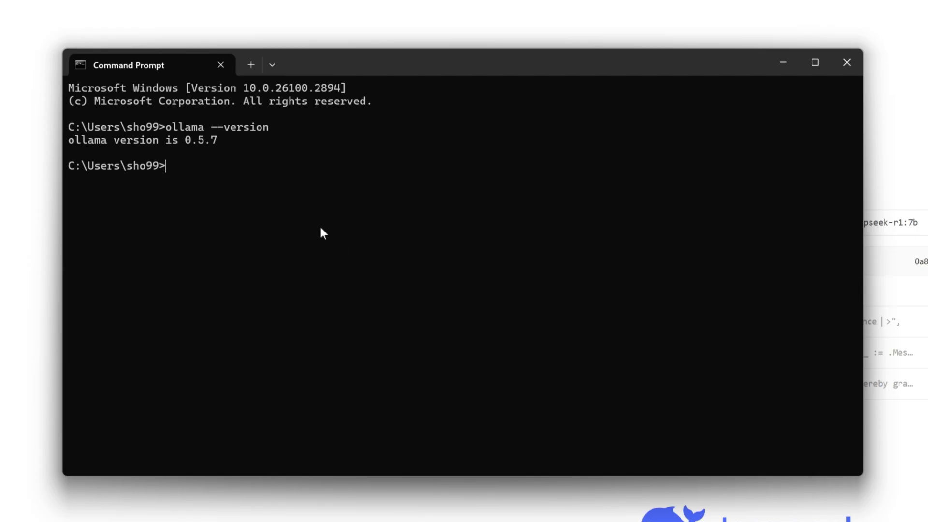
In Command Prompt, run "ollama run deepseek-r1:7b" and send the model the message "Hi who are you"
type("ollama run deepseek-r1:7b")
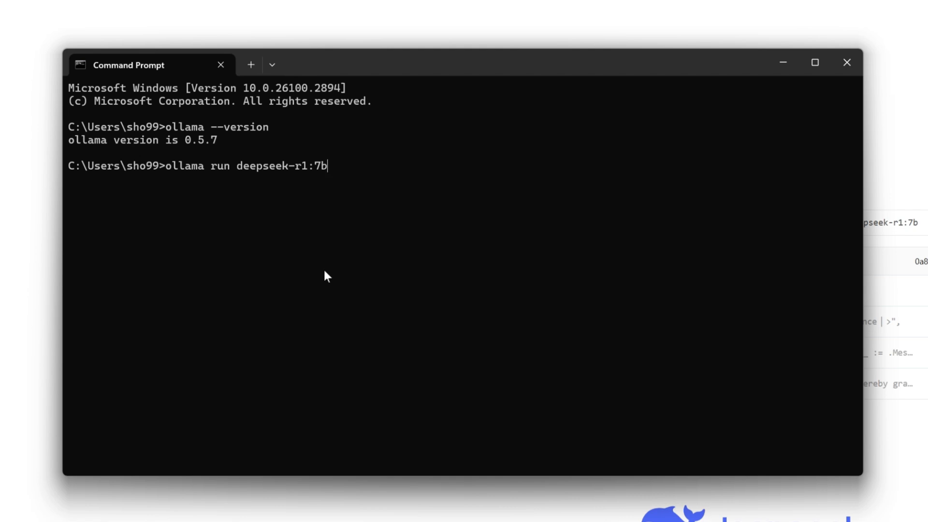
key("Return")
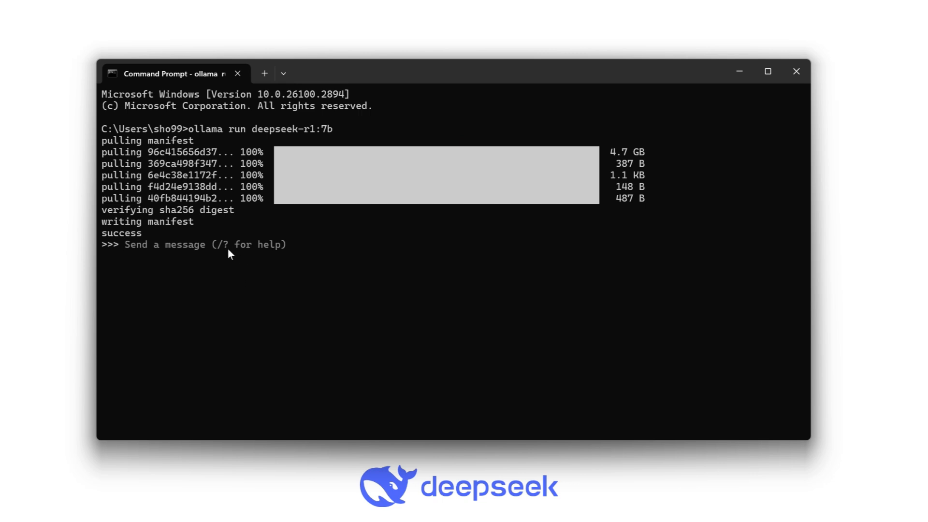
type("Hi who are you")
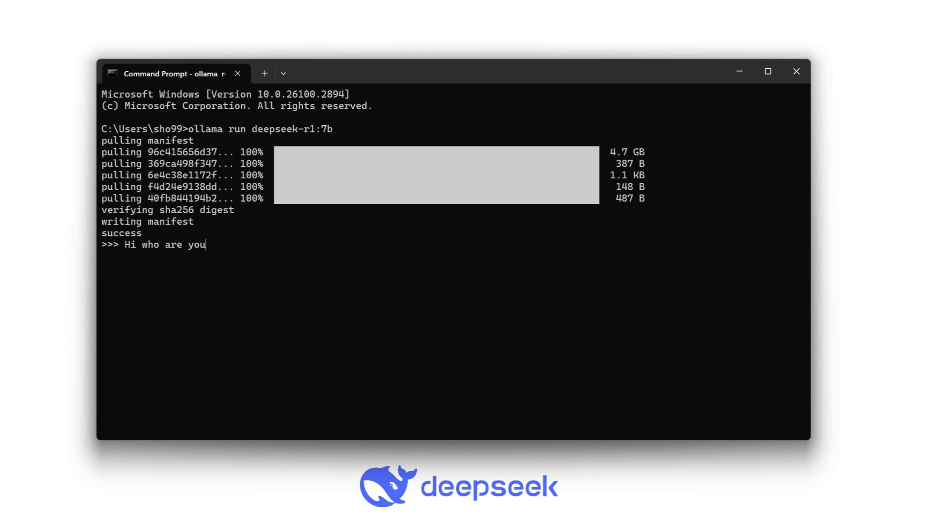
key("Return")
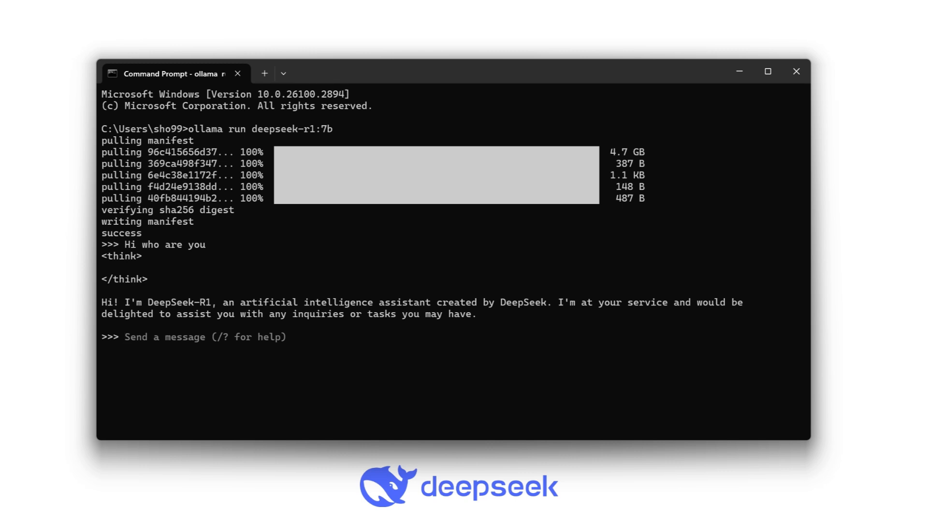
Ask the running DeepSeek model to "calculate 2+3"
type("calculate ")
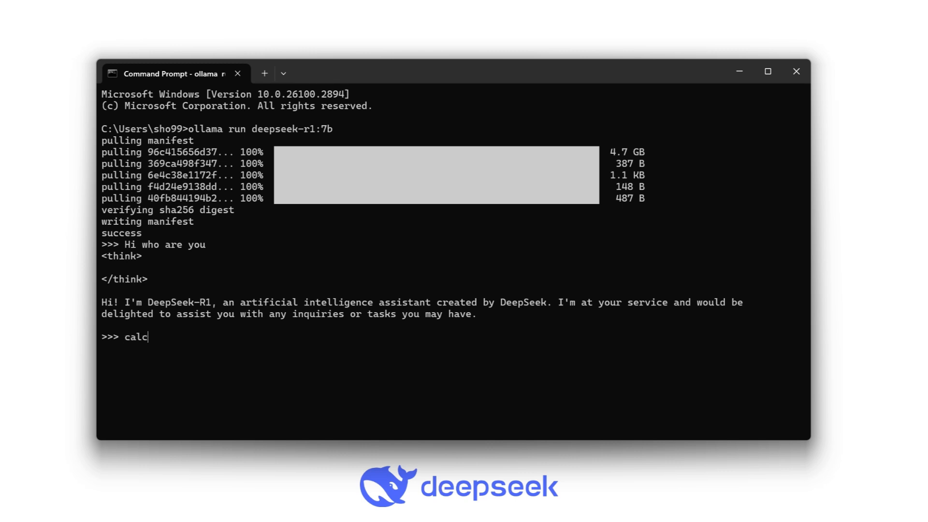
type("2+3")
key("Return")
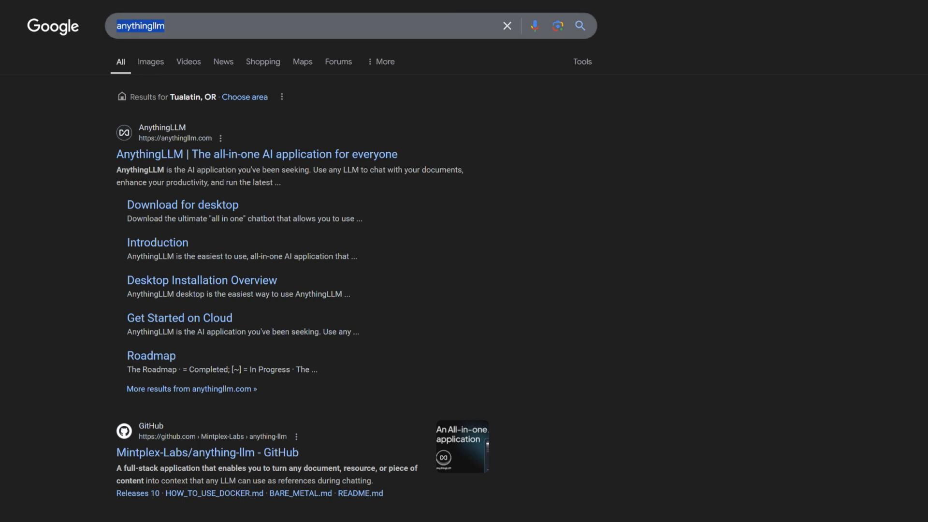
In the browser, open the main AnythingLLM site from the anythingllm search results and go to its desktop download page
left_click_drag(167, 26, 70, 25)
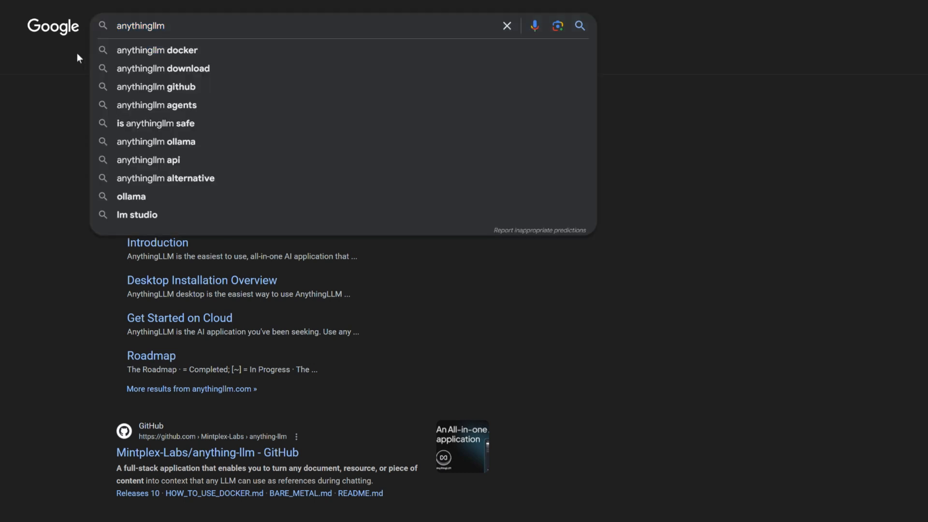
left_click(708, 359)
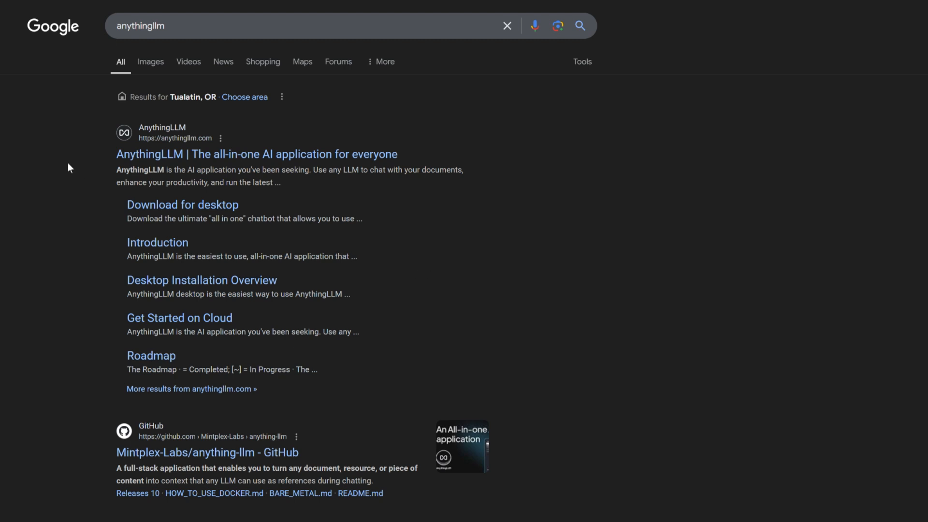
left_click(167, 162)
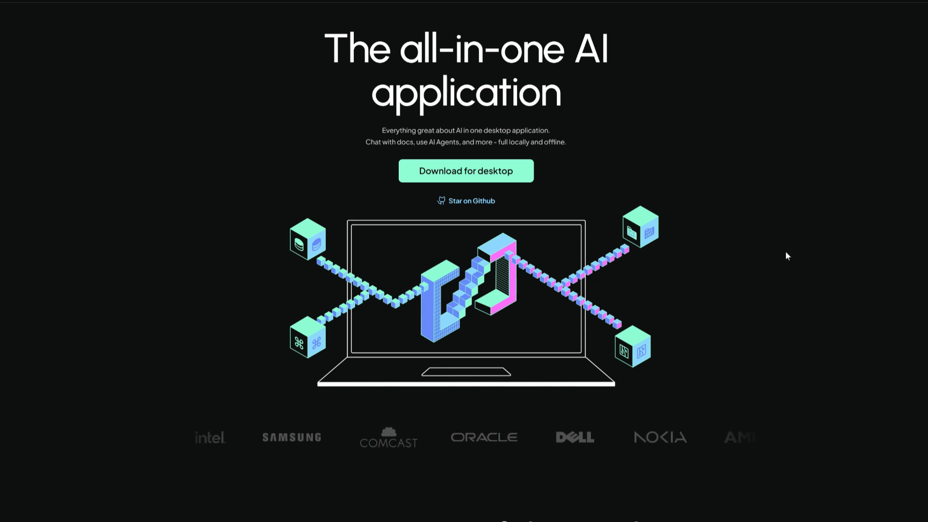
left_click(459, 167)
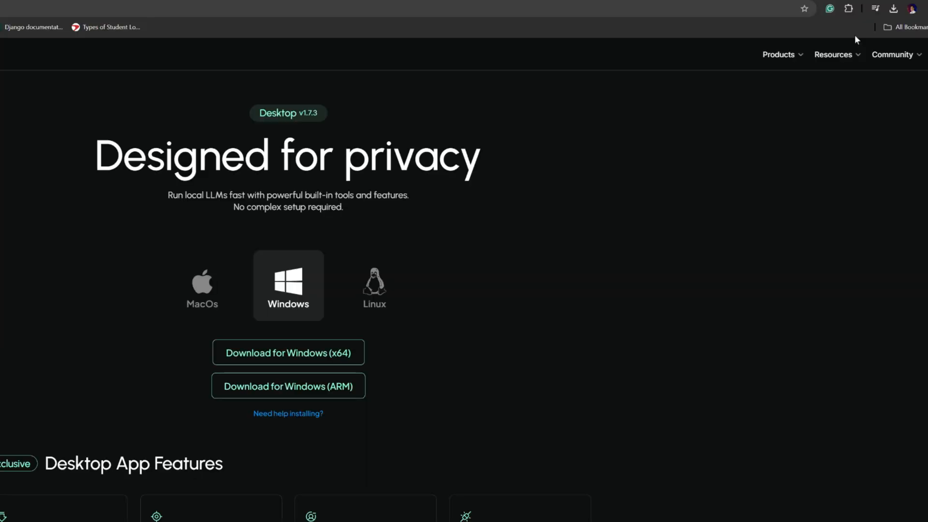
Keep the unverified AnythingLLMDesktop.exe download and allow the installer to run past Microsoft Defender SmartScreen
left_click(893, 8)
left_click(792, 122)
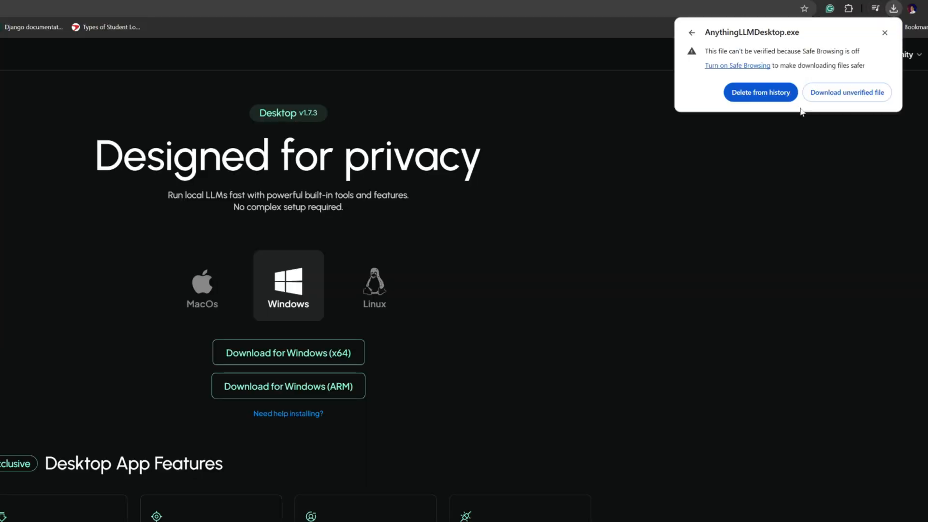
left_click(826, 96)
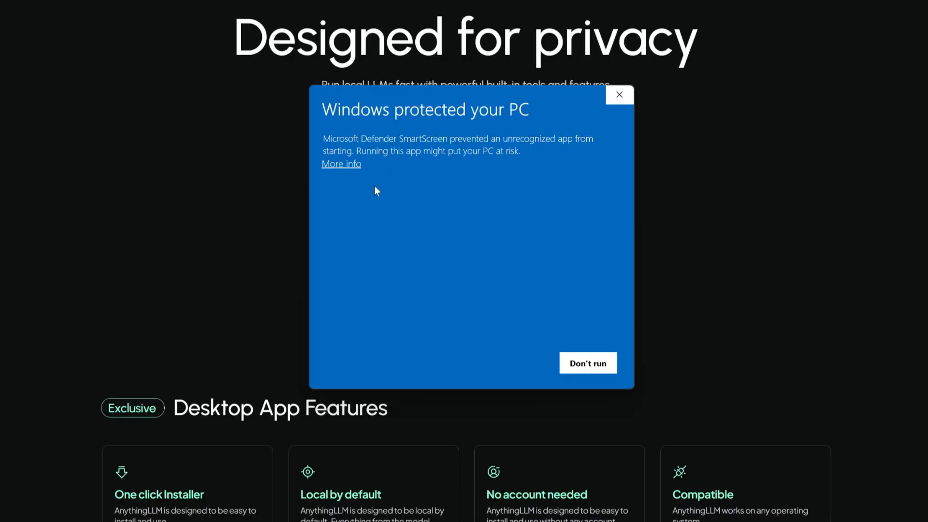
left_click(341, 164)
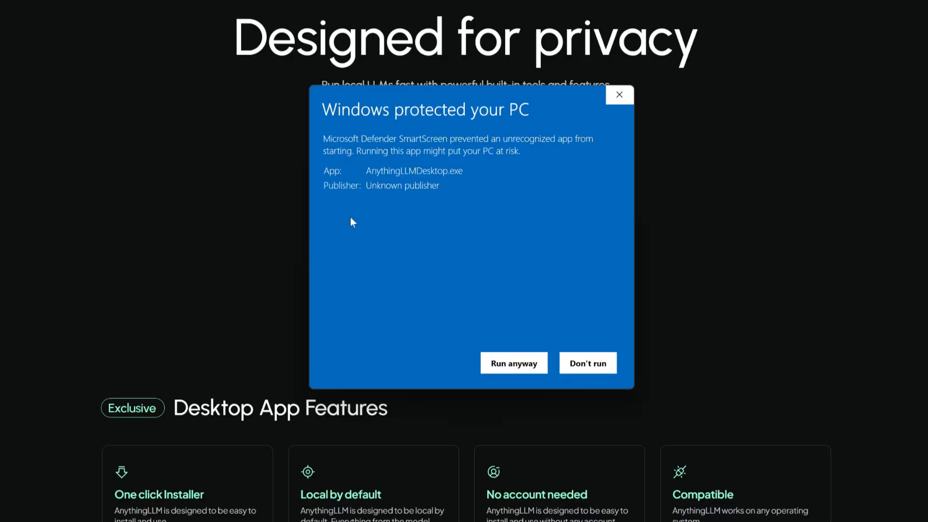
left_click(504, 368)
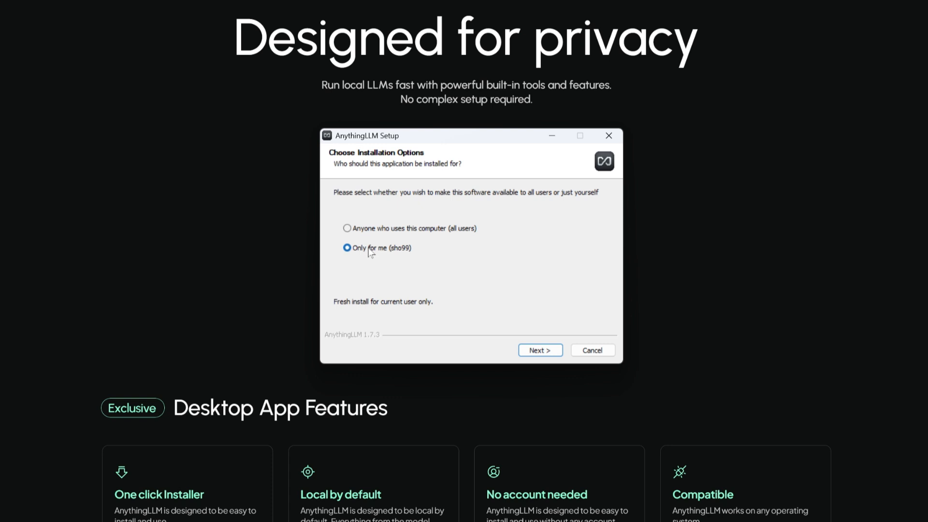
Install AnythingLLM for the current user only in the default destination folder, and launch it when setup completes
left_click(532, 349)
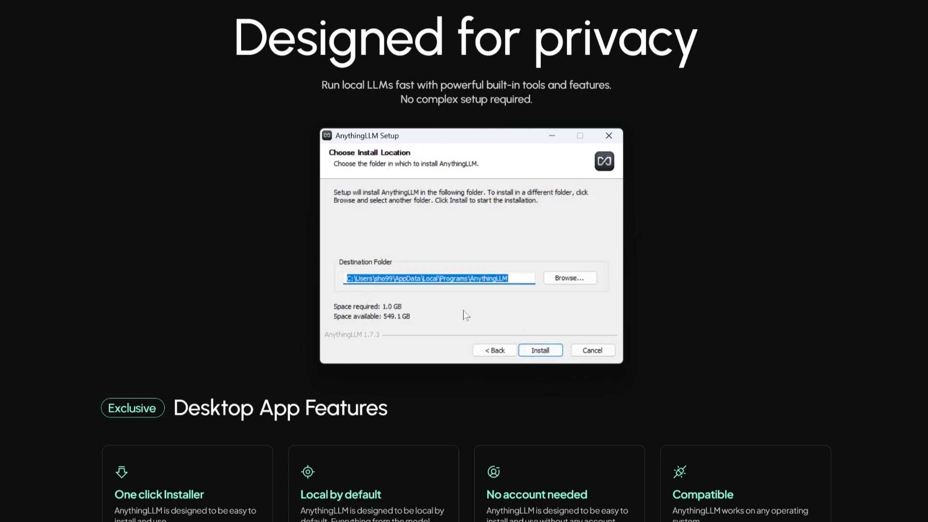
left_click(533, 347)
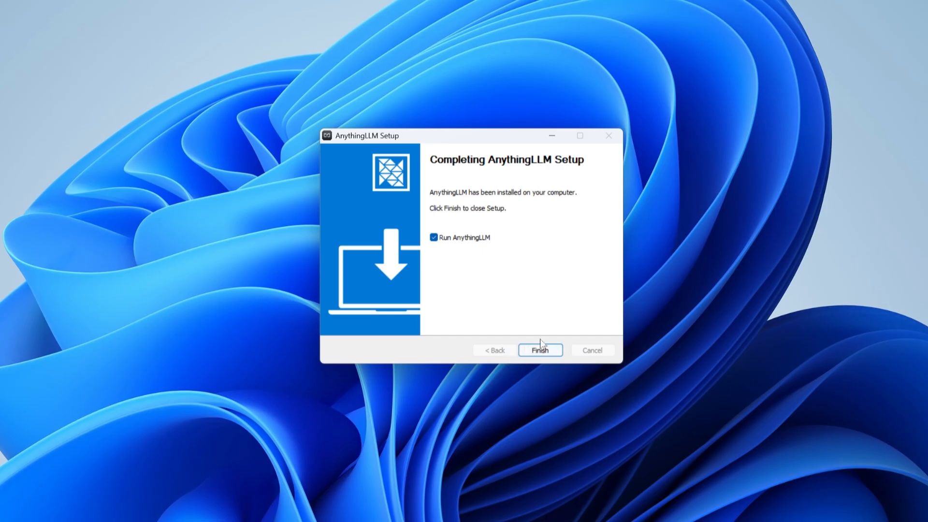
left_click(537, 353)
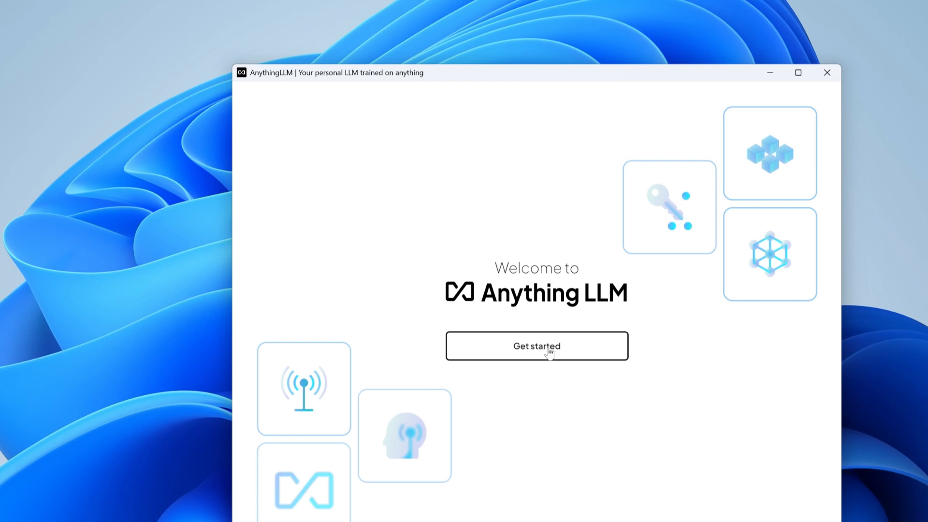
Start the AnythingLLM onboarding and select Ollama as the LLM provider
left_click(550, 354)
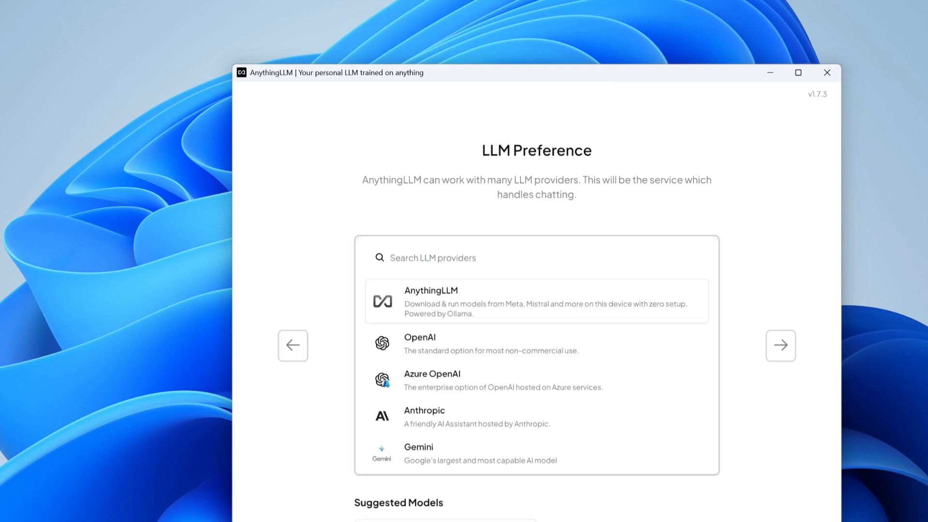
scroll(550, 334, "down", 2)
scroll(531, 333, "down", 4)
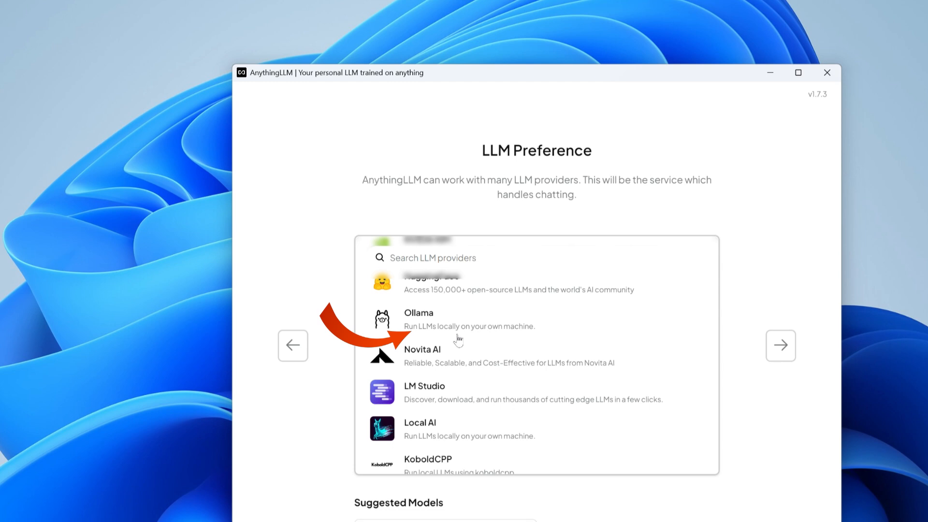
left_click(495, 330)
Set the Ollama model to deepseek-r1:7b, keeping Ollama as the selected provider
scroll(493, 435, "down", 2)
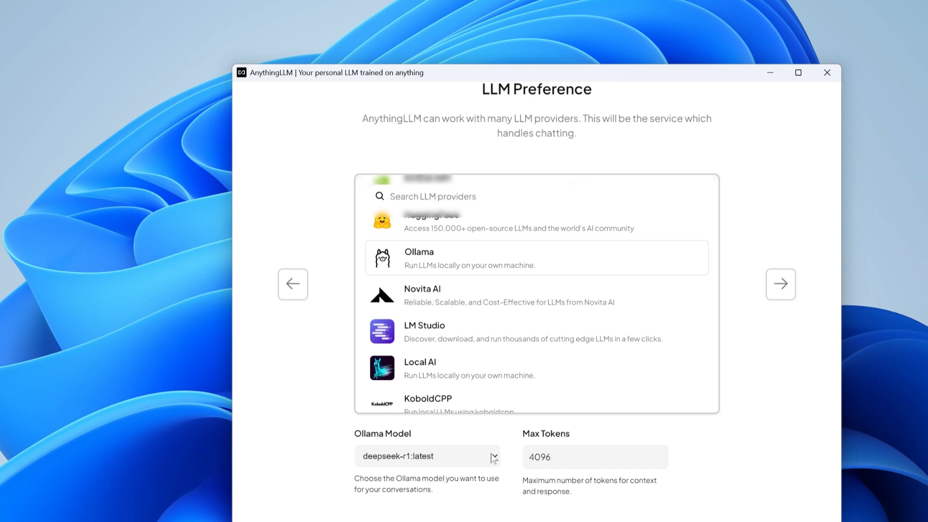
left_click(494, 457)
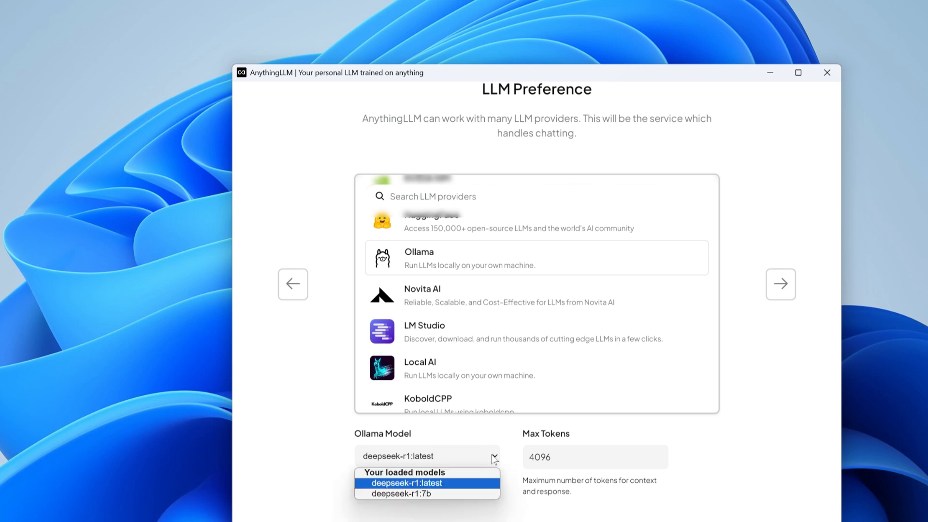
left_click(425, 494)
left_click(468, 270)
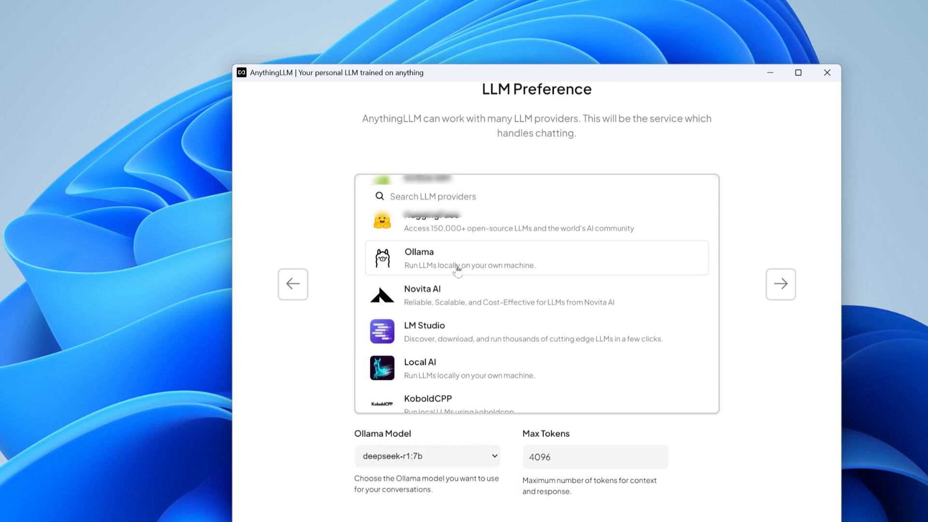
Accept the LLM preference, skip the optional survey, and create the first workspace named with the owner's first name followed by "Workspace"
left_click(779, 284)
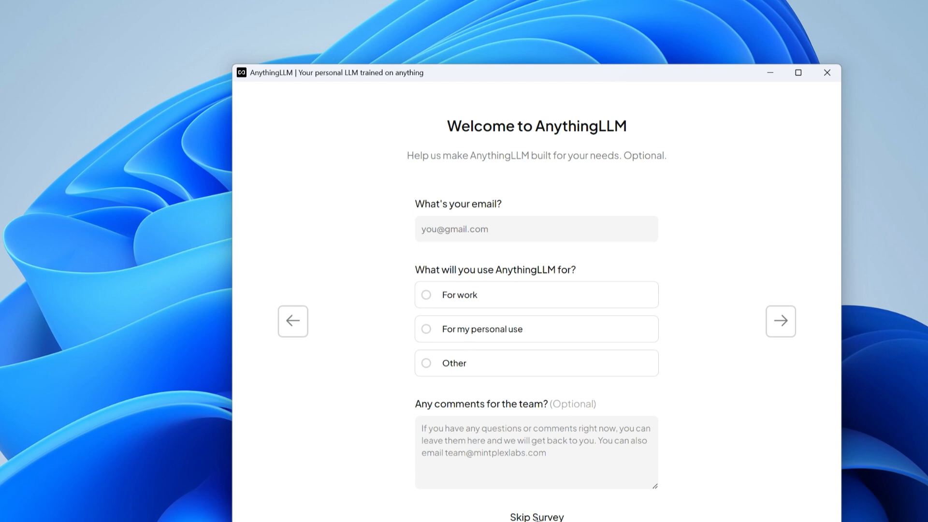
left_click(538, 517)
type("Simon")
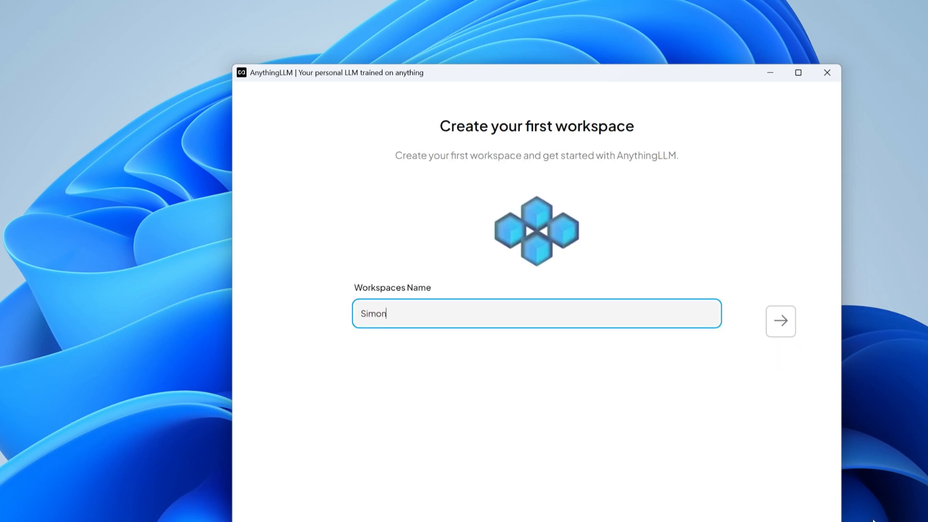
type(" Workspace")
left_click(780, 320)
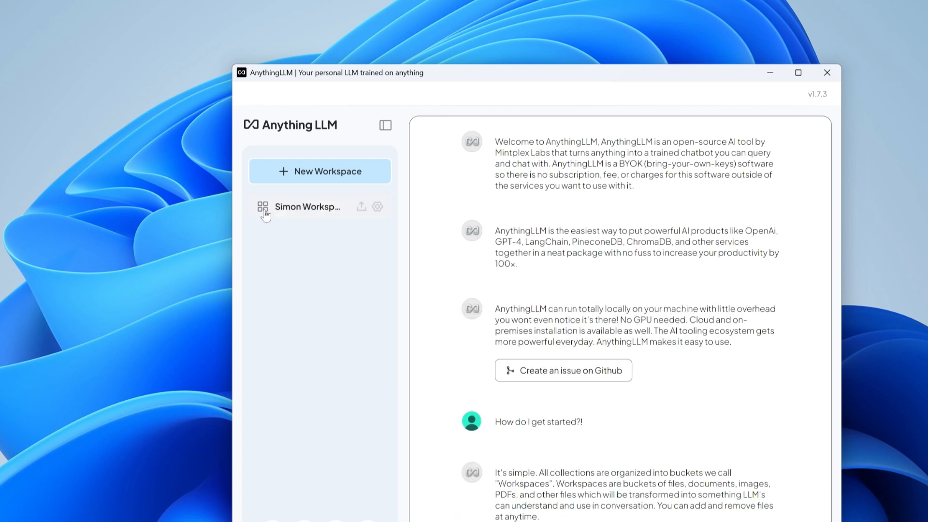
Open the new workspace and send the message "hi who are you and what can you do?" in its default thread
left_click(280, 207)
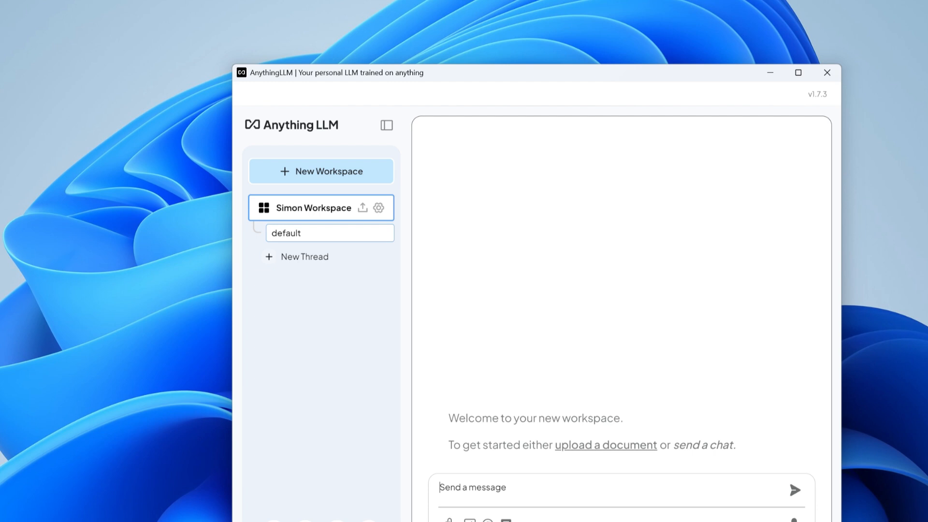
key("Return")
type("hi who are you and what can you do")
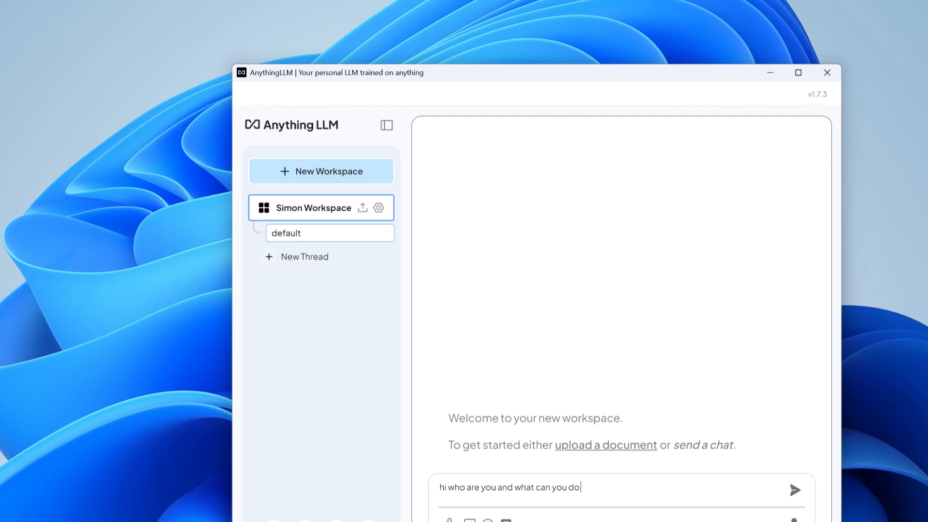
type("?")
key("Return")
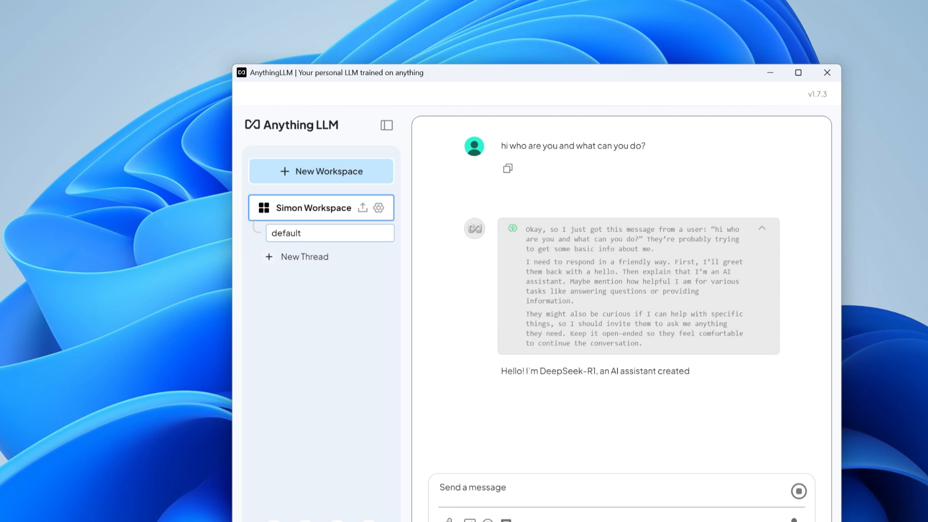
Set the application theme to Default in the appearance settings, look through the display languages, and leave the settings
left_click(308, 519)
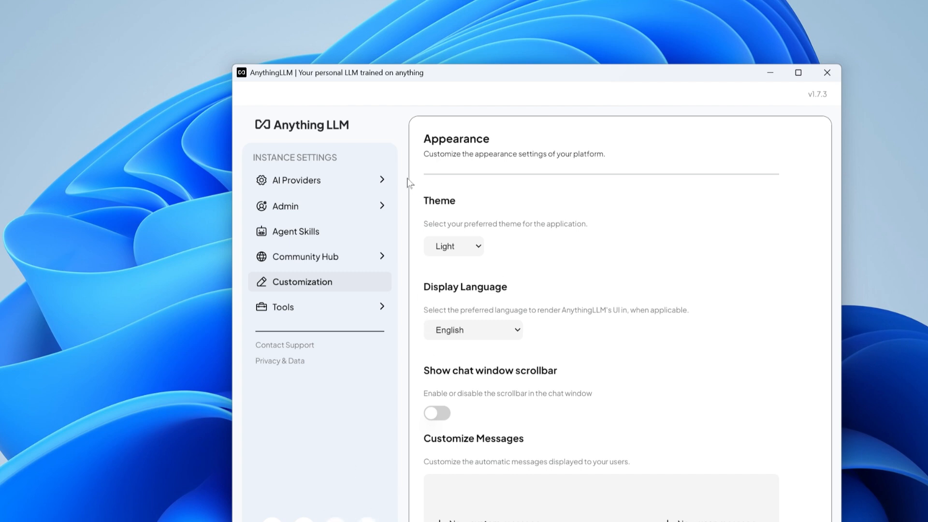
left_click(478, 248)
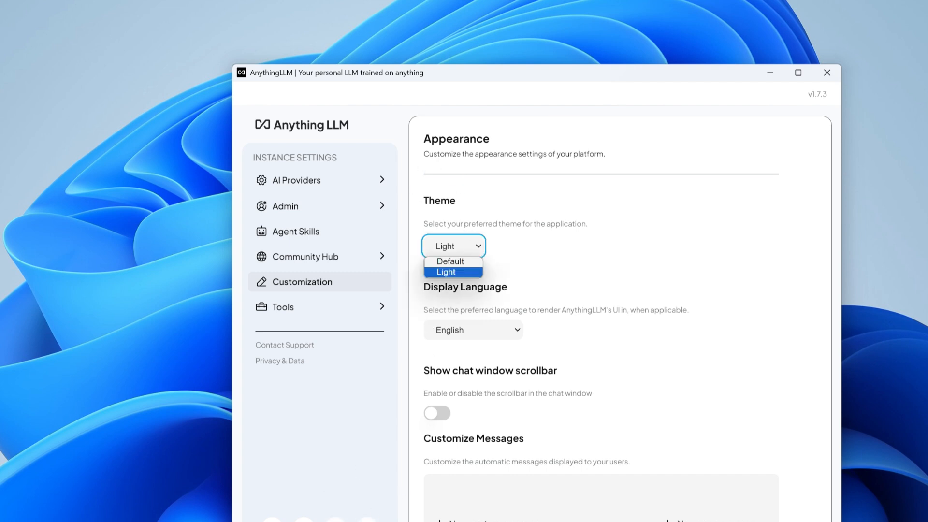
left_click(450, 262)
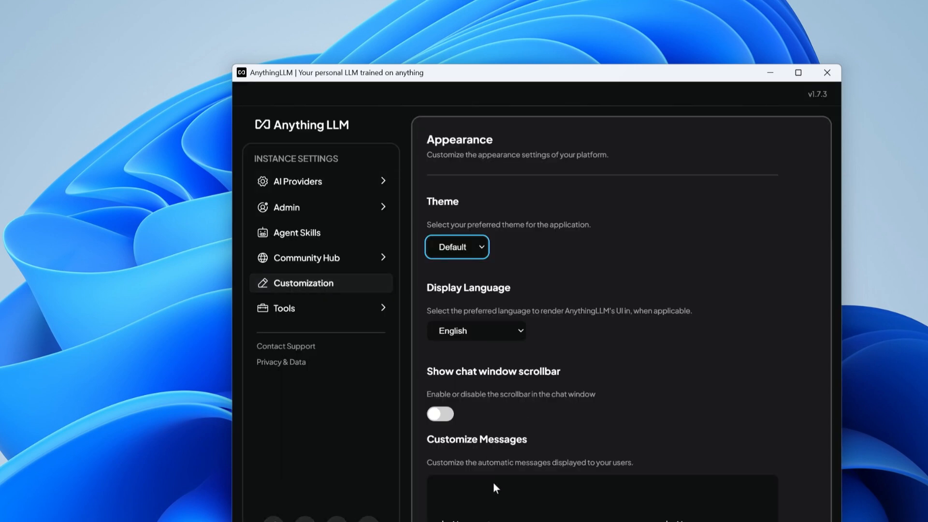
left_click(518, 332)
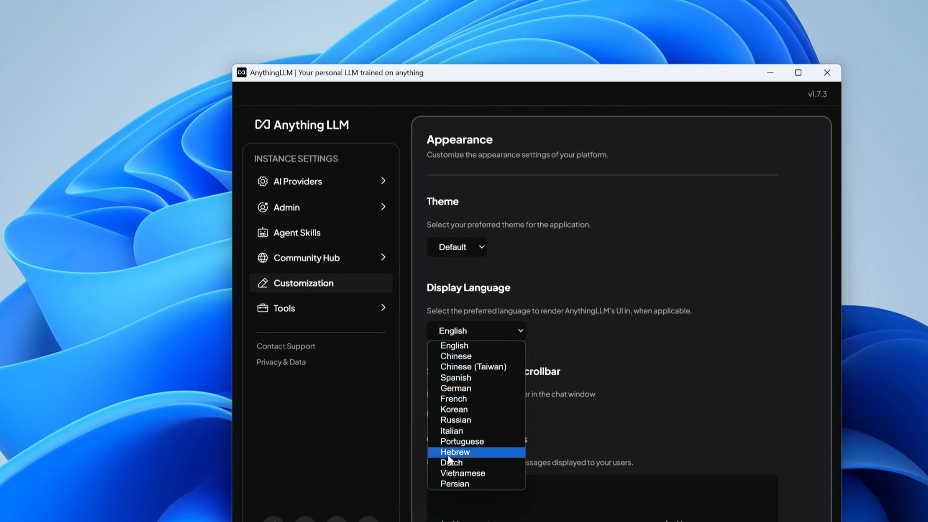
left_click(262, 460)
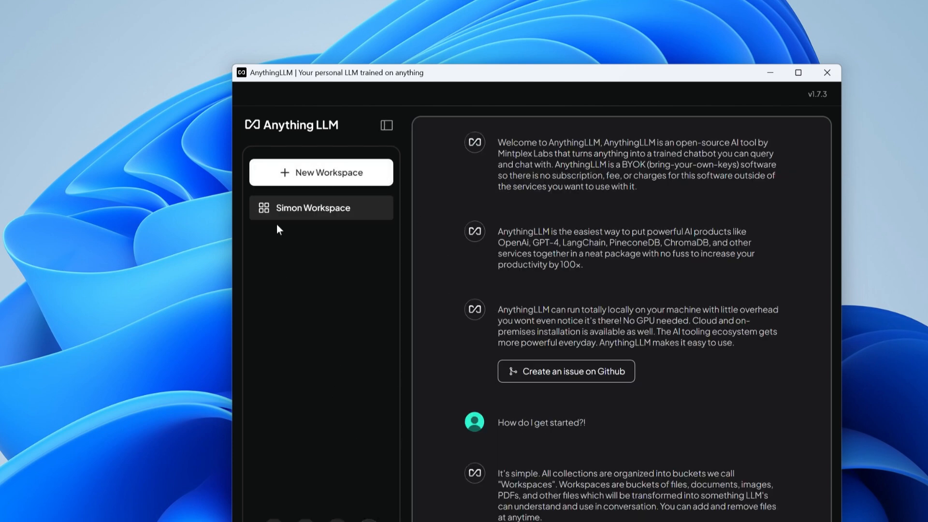
Start a new thread in the existing workspace and send the question "what is 2+3?"
left_click(292, 208)
left_click(305, 256)
type("what is 2+3?")
key("Return")
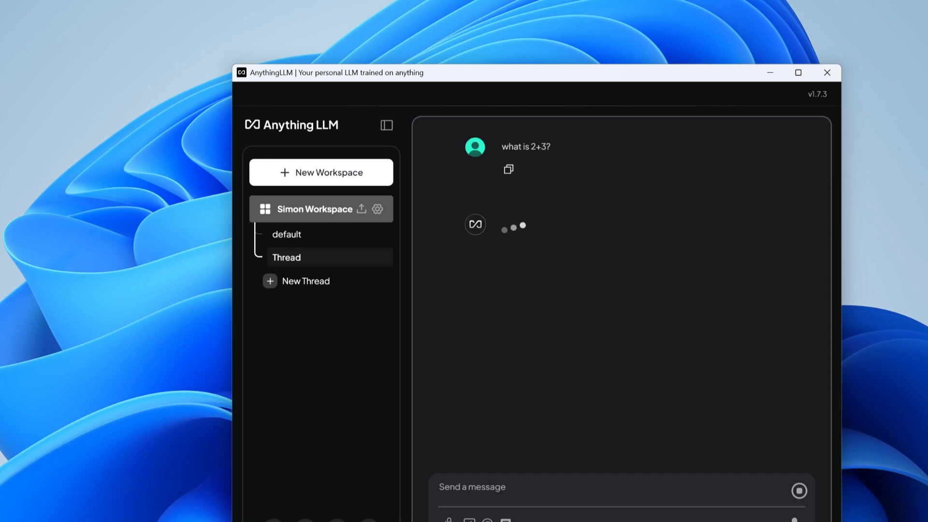